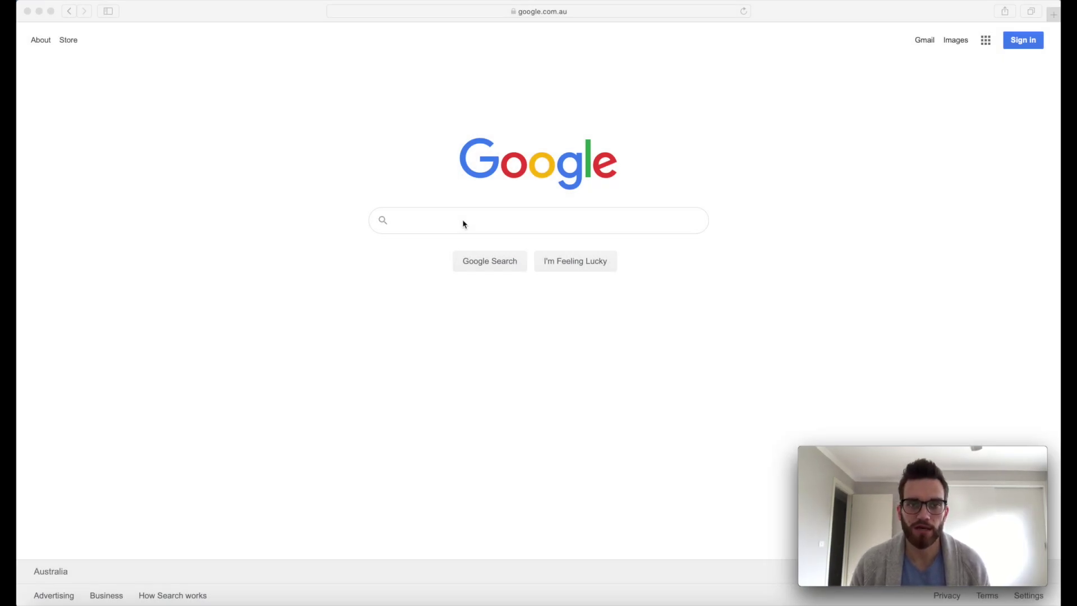
Search Google for 'create microsoft account'.
left_click(463, 224)
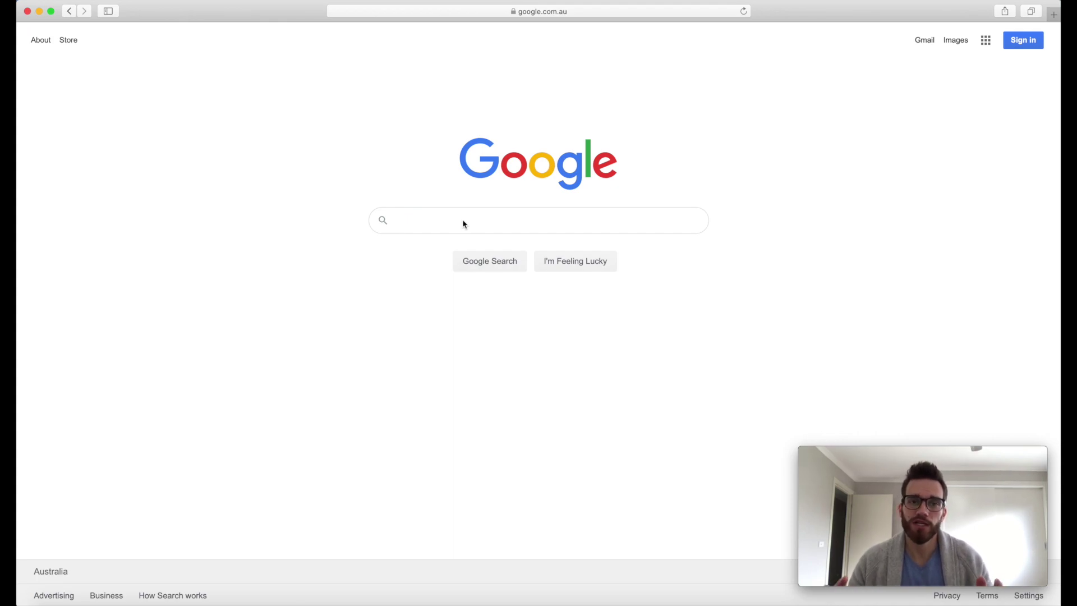
type("cre")
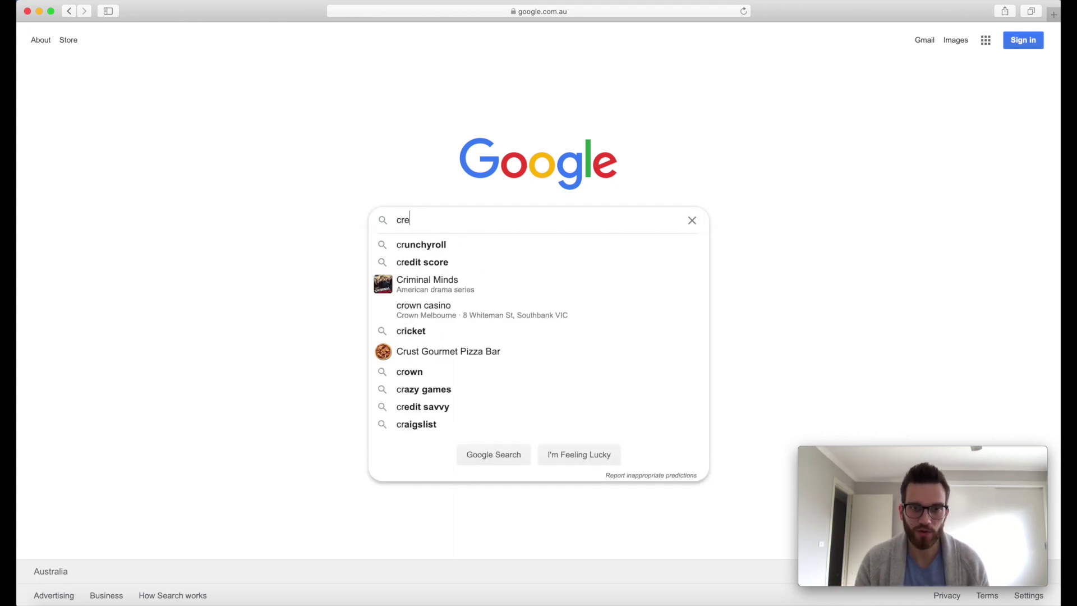
type("ate microsoft account")
key("Return")
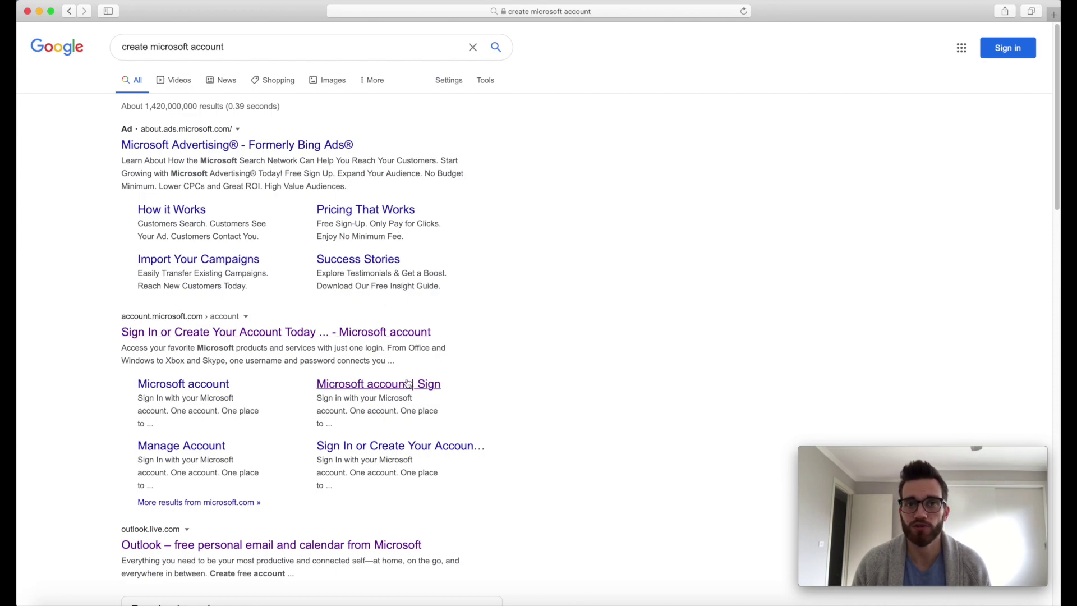
Start a Microsoft account sign-up with a new outlook.com username and continue to the password step.
left_click(299, 332)
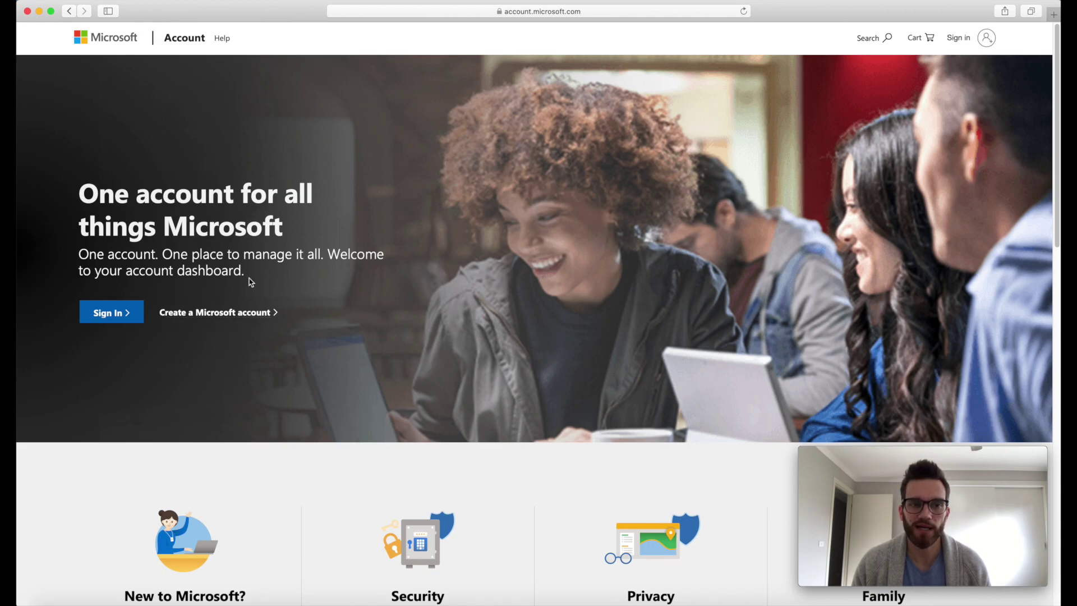
left_click(218, 317)
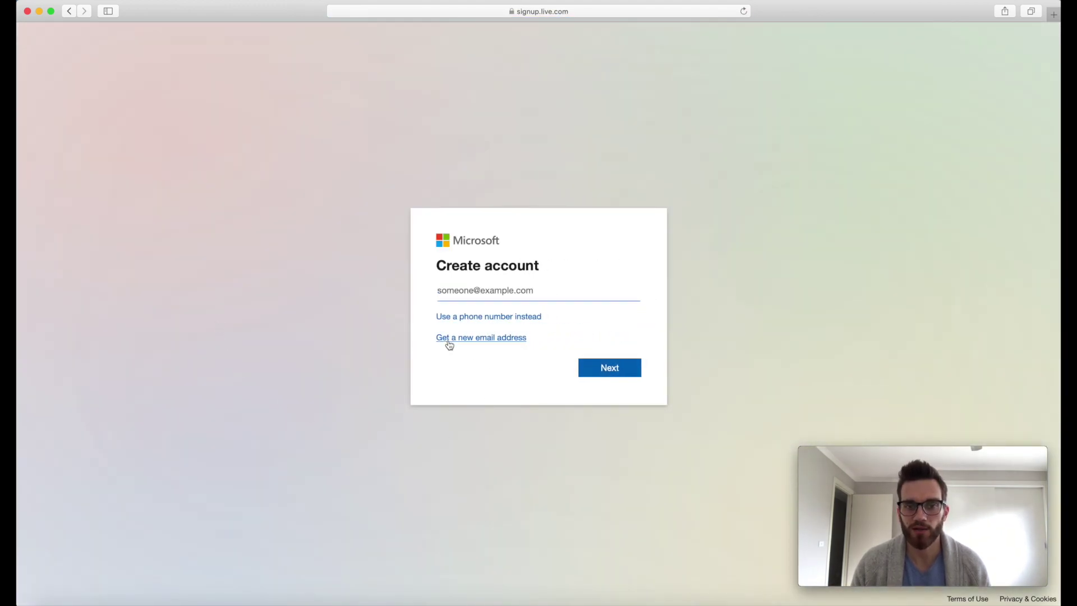
left_click(450, 339)
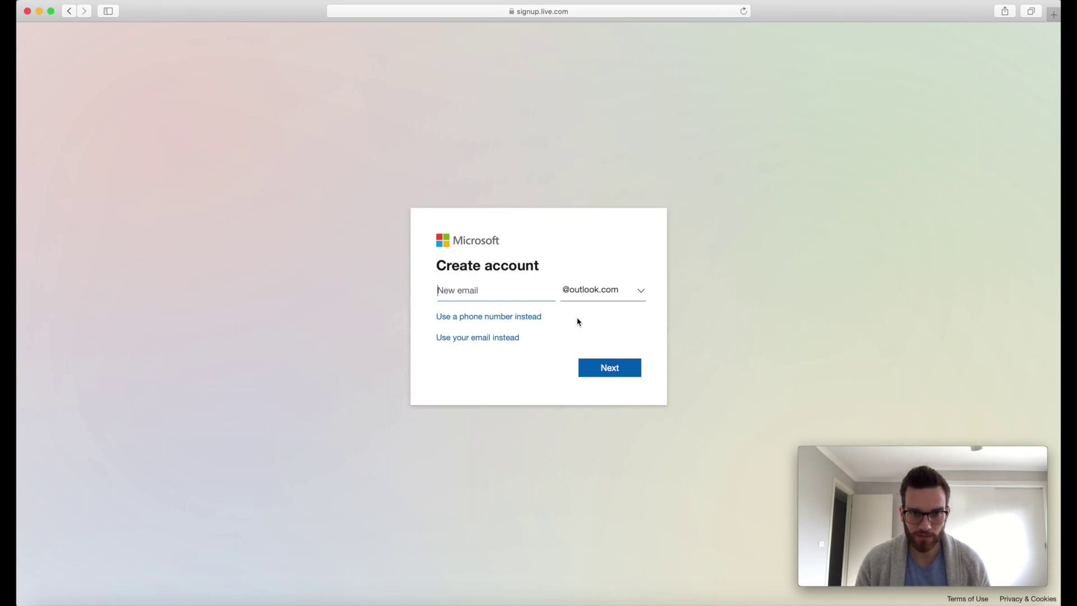
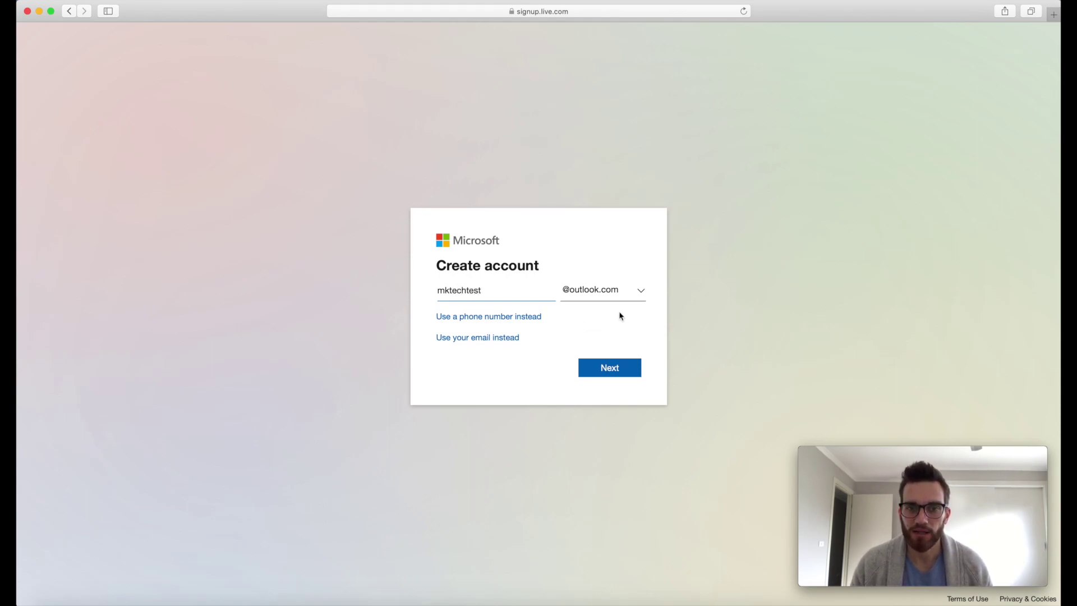
left_click(611, 369)
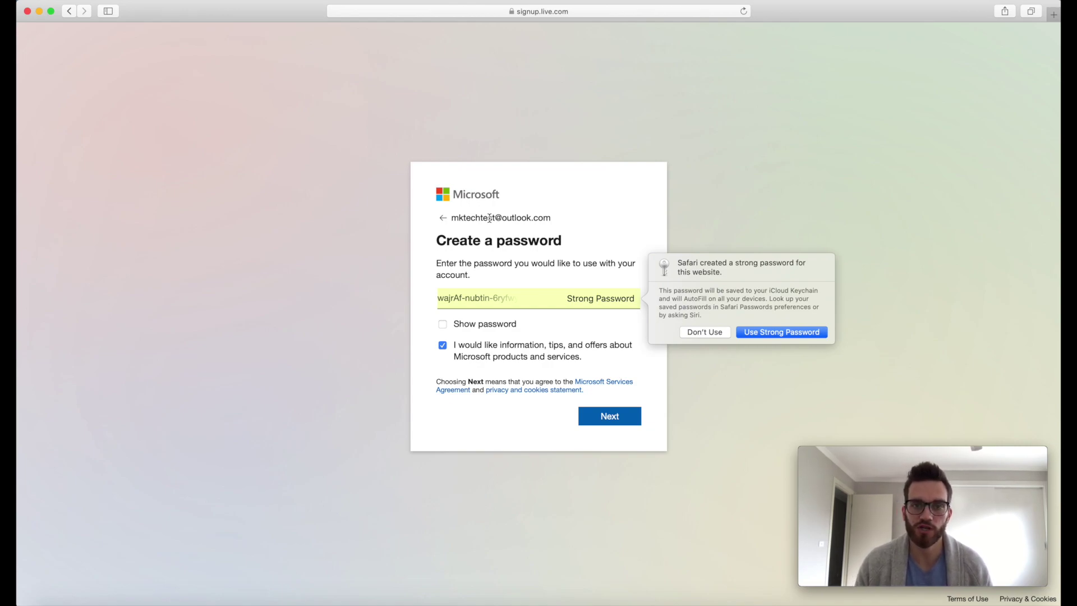
Enter your own account password instead of Safari's suggestion, opt out of Microsoft offers, and continue.
left_click(702, 334)
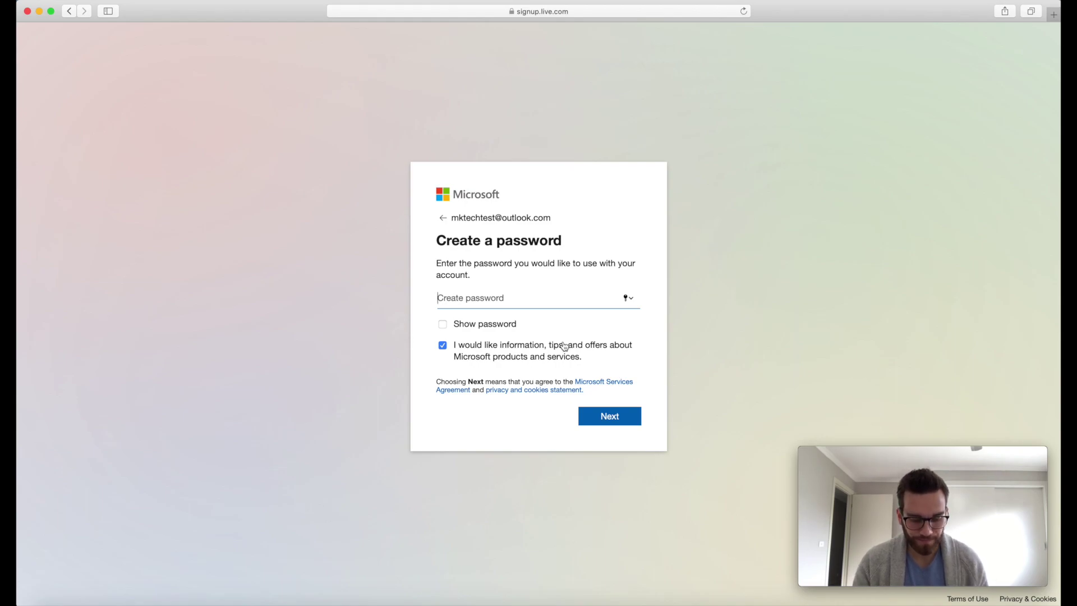
type("*********")
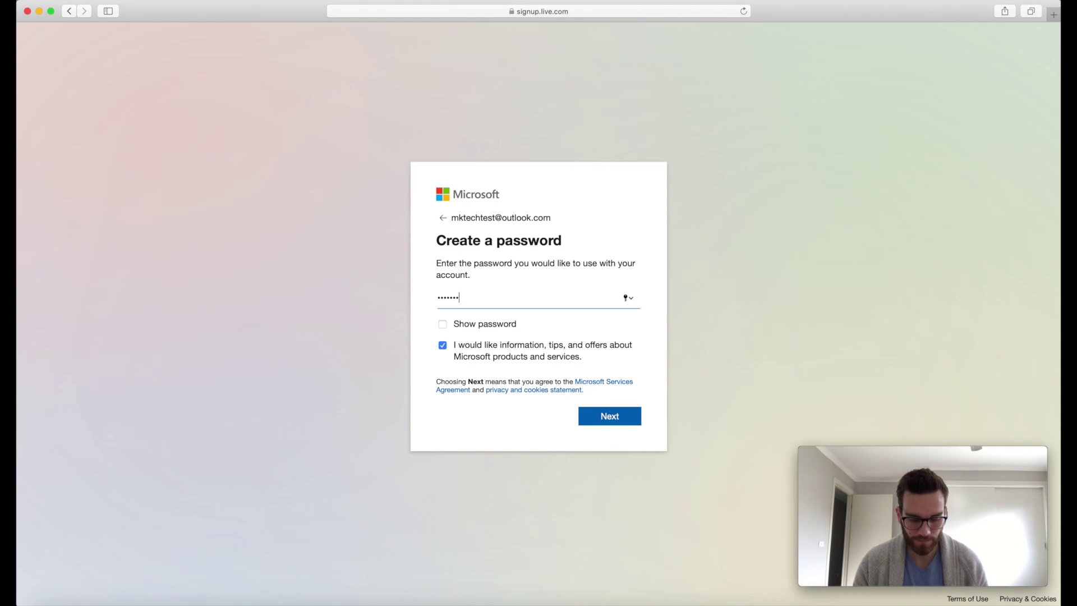
type("*")
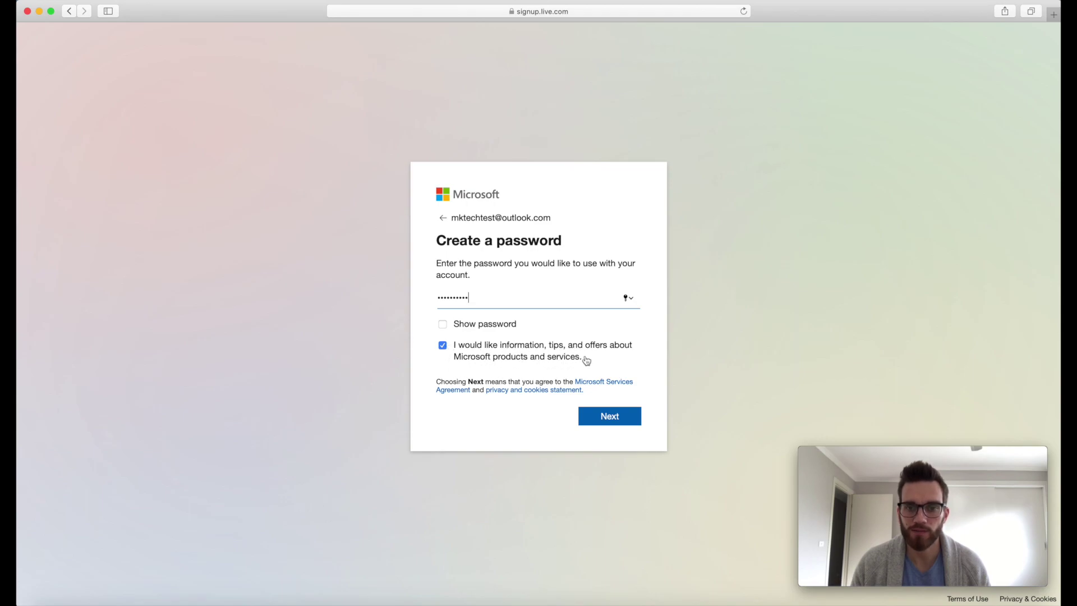
left_click(442, 345)
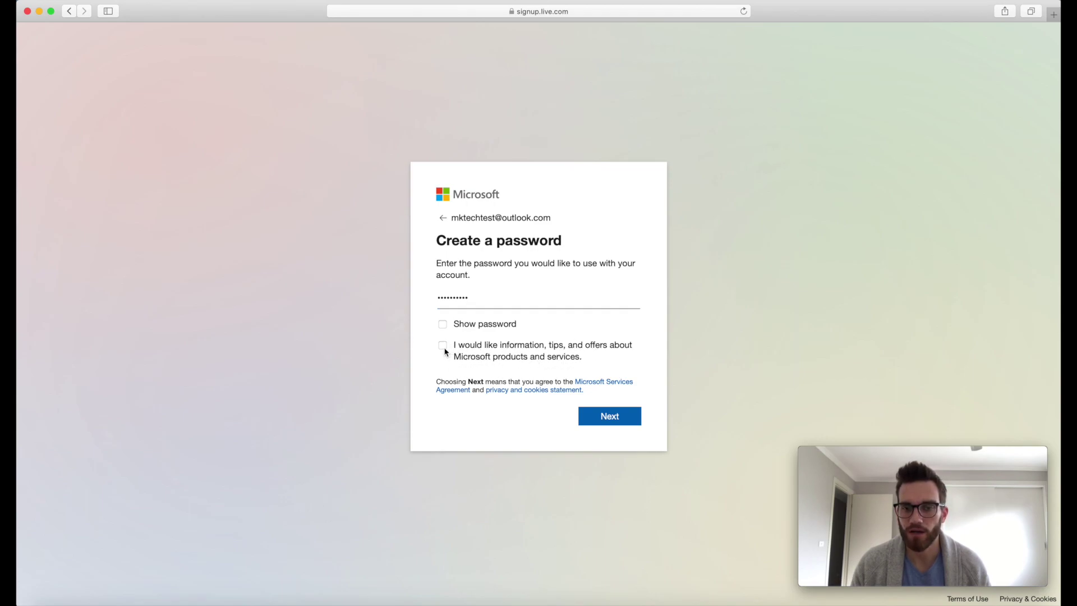
left_click(609, 422)
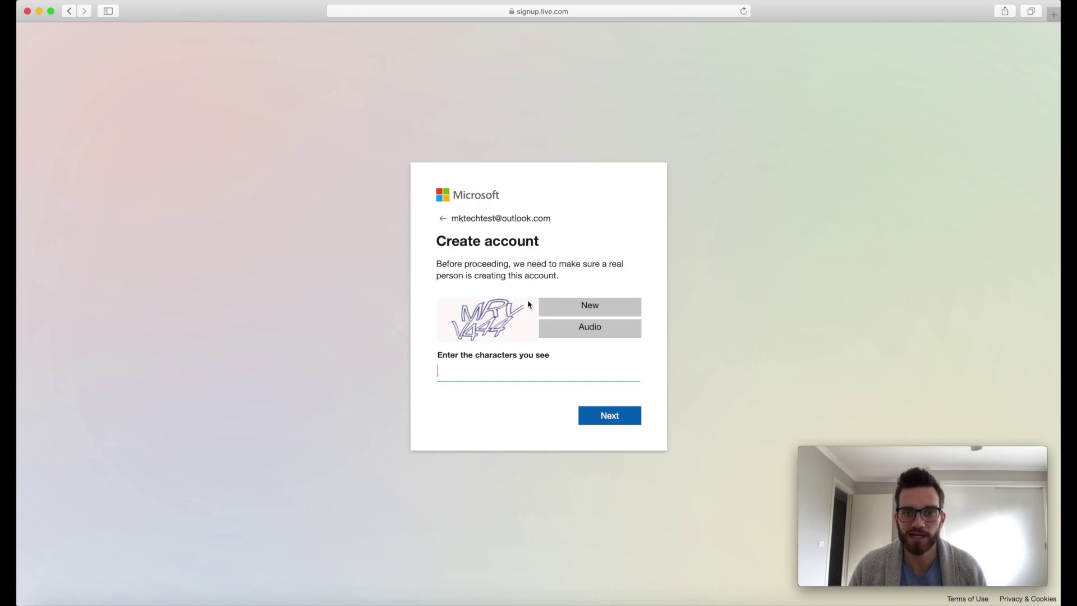
Enter the displayed CAPTCHA characters and submit them to create the account.
type("MRVV")
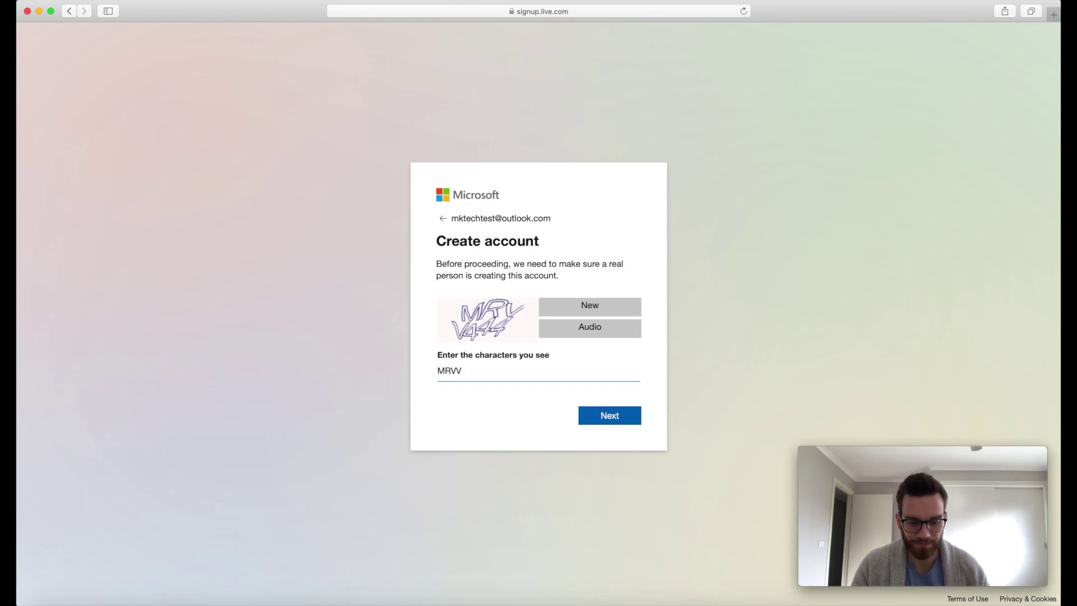
type("444")
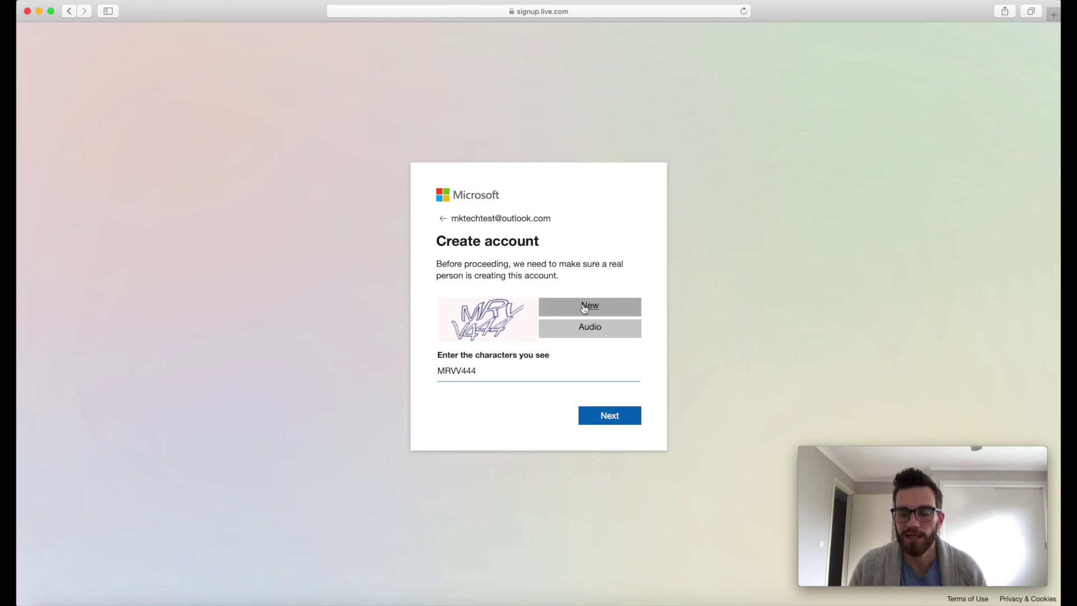
left_click(624, 420)
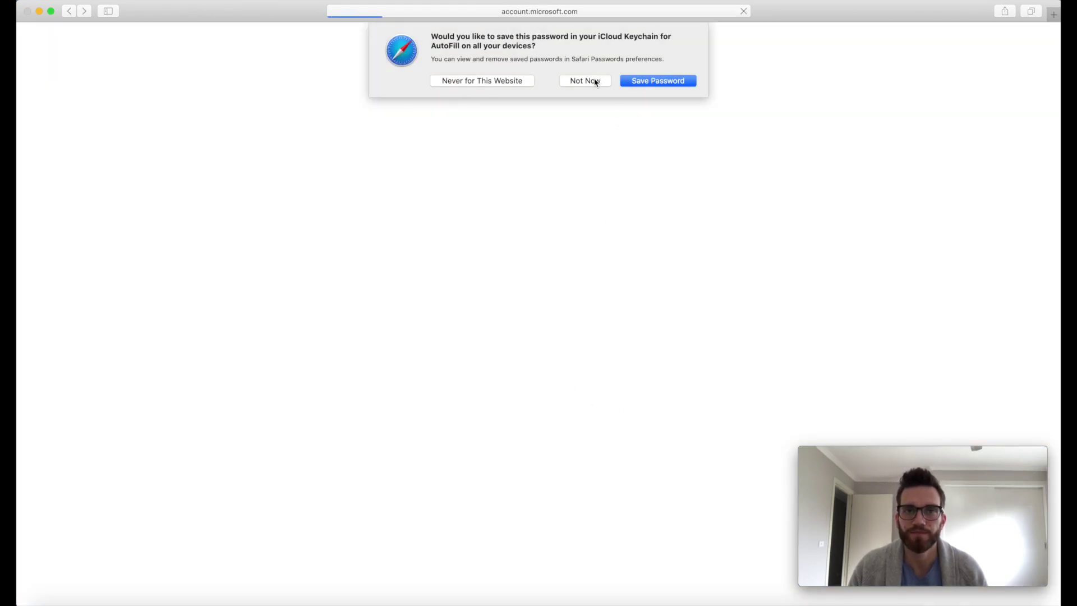
Decline saving the password in Safari and bring up the Microsoft 365 apps list.
left_click(595, 81)
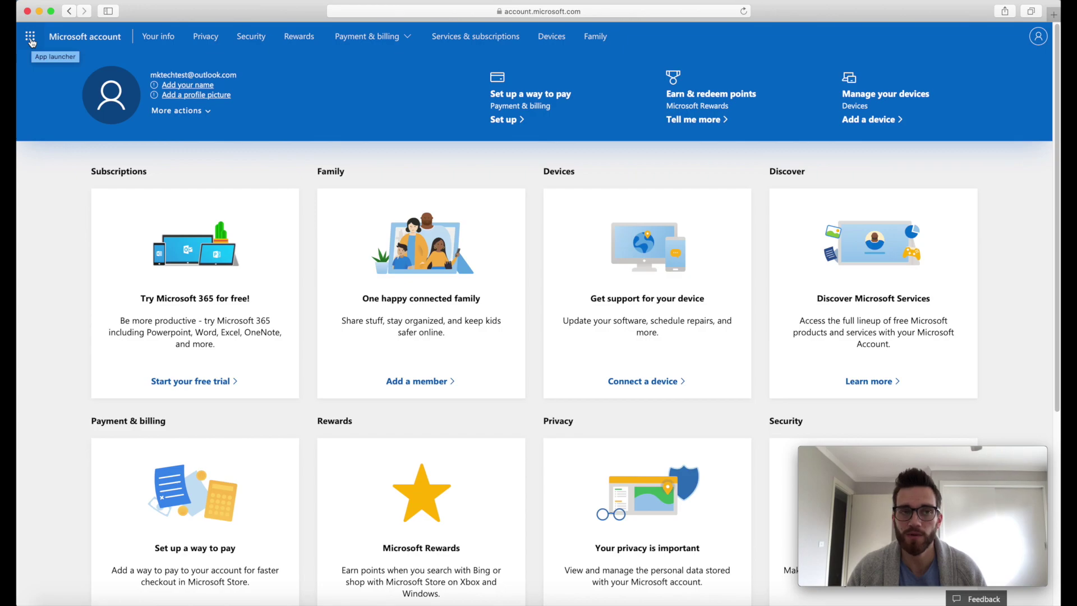
left_click(31, 39)
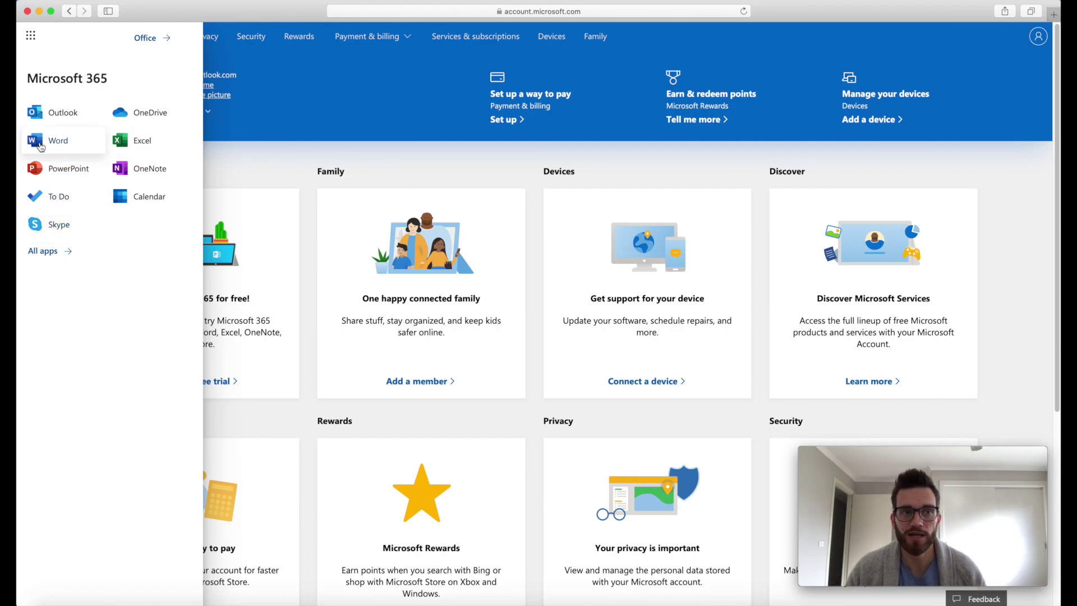
Open Word online and verify your identity with the account password, without saving it in Safari.
left_click(42, 144)
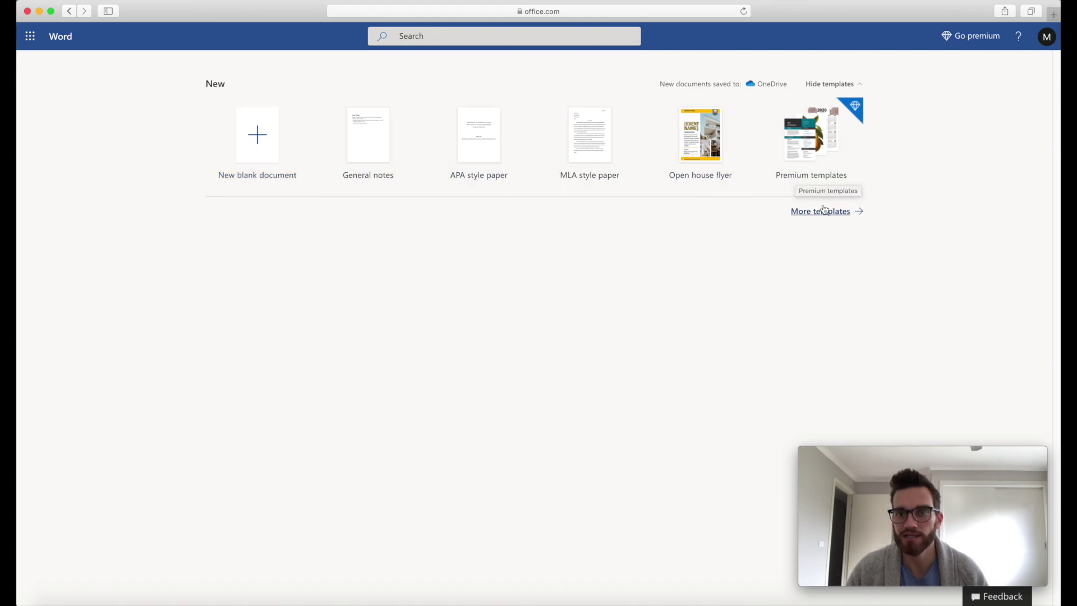
left_click(269, 159)
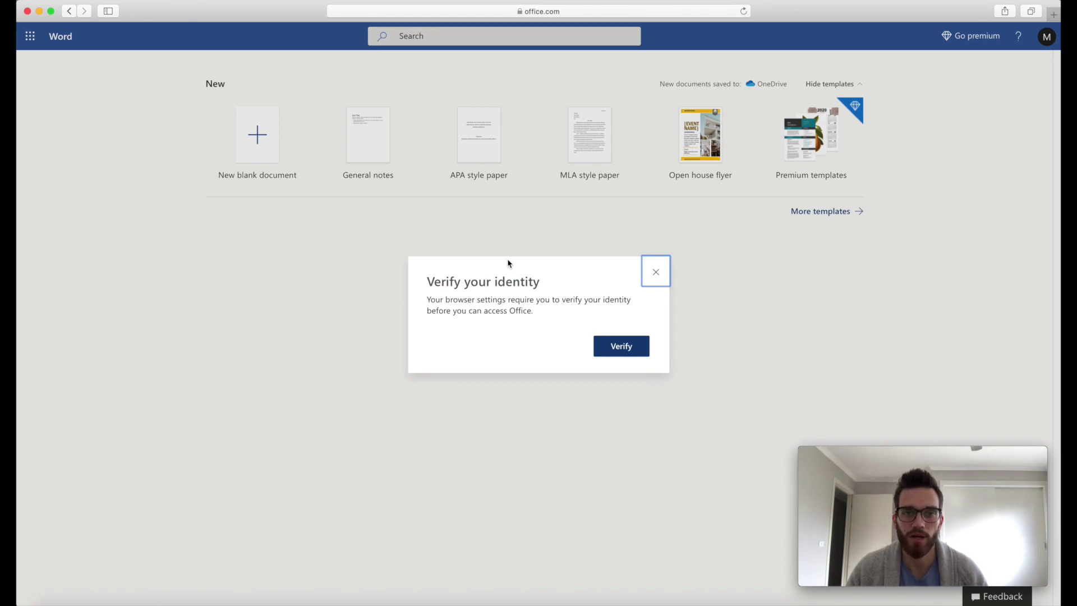
left_click(619, 349)
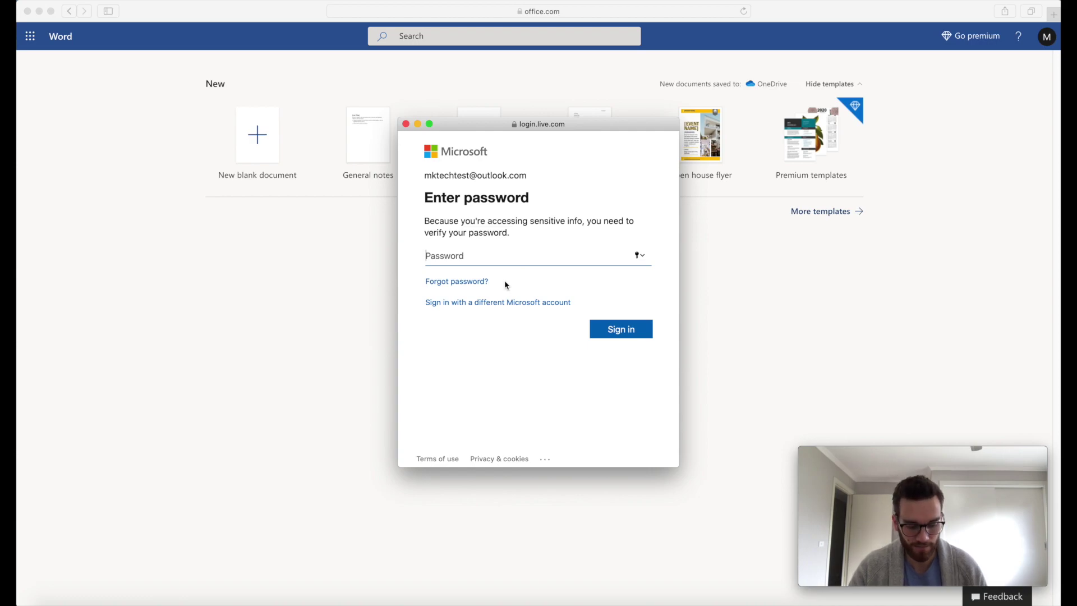
type("••••••••••")
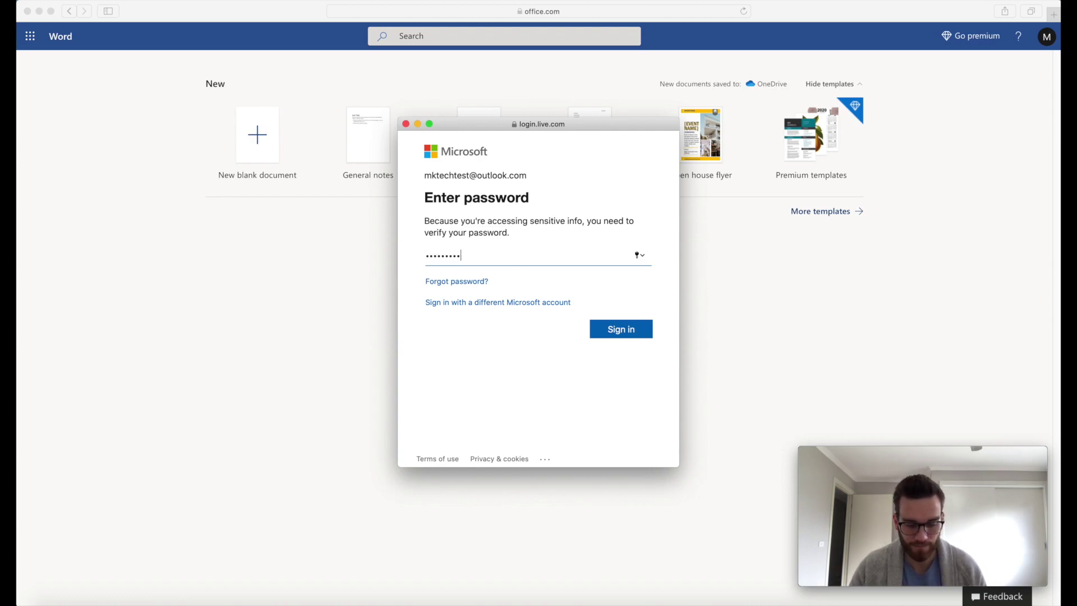
key("Return")
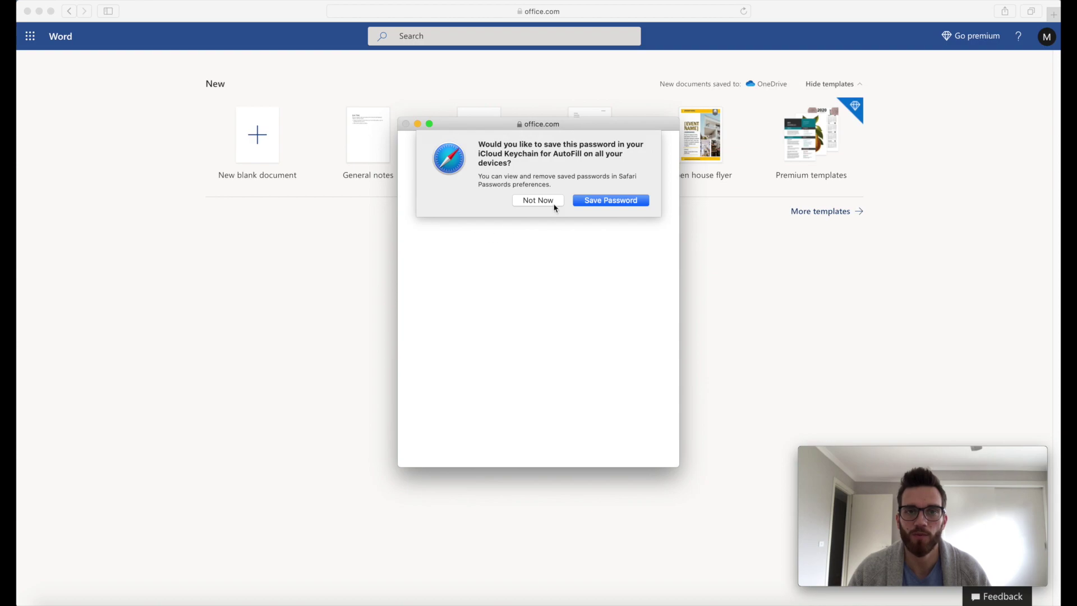
left_click(554, 203)
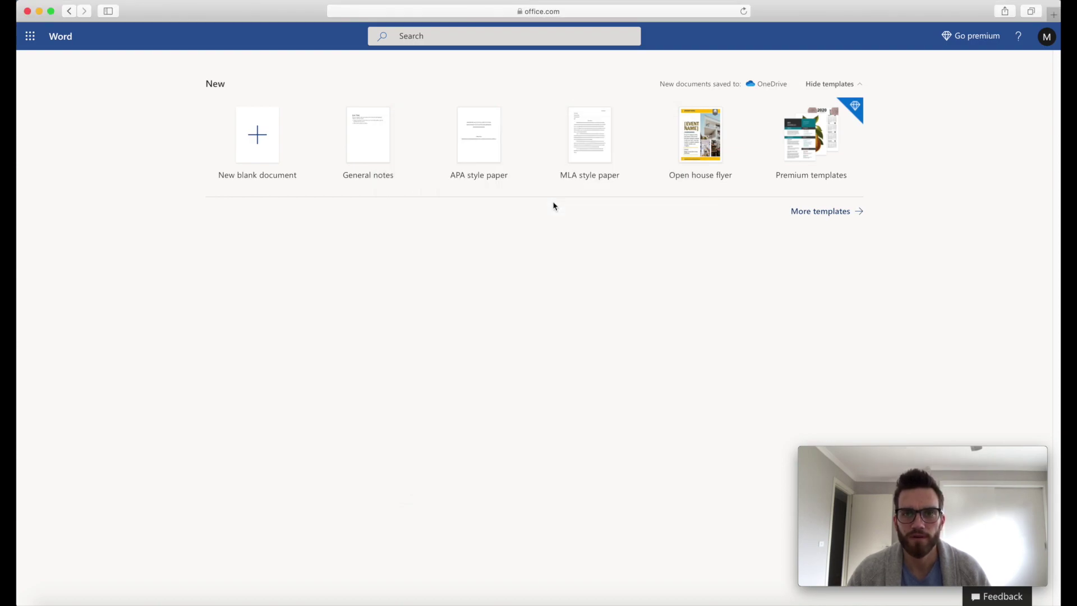
Create a new blank Word document and dismiss the welcome and sharing tips.
left_click(251, 147)
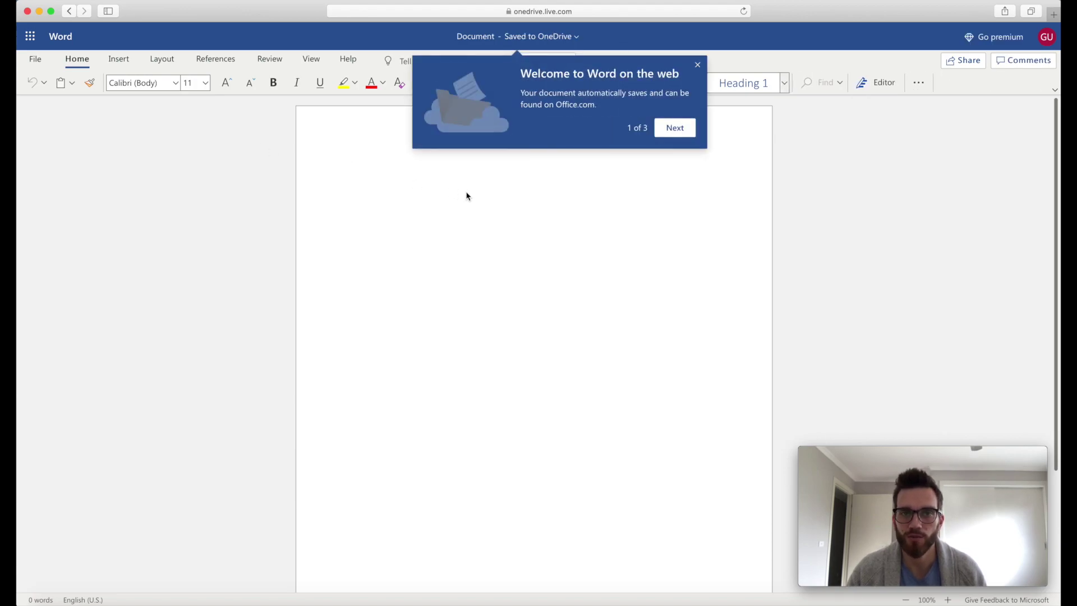
left_click(673, 128)
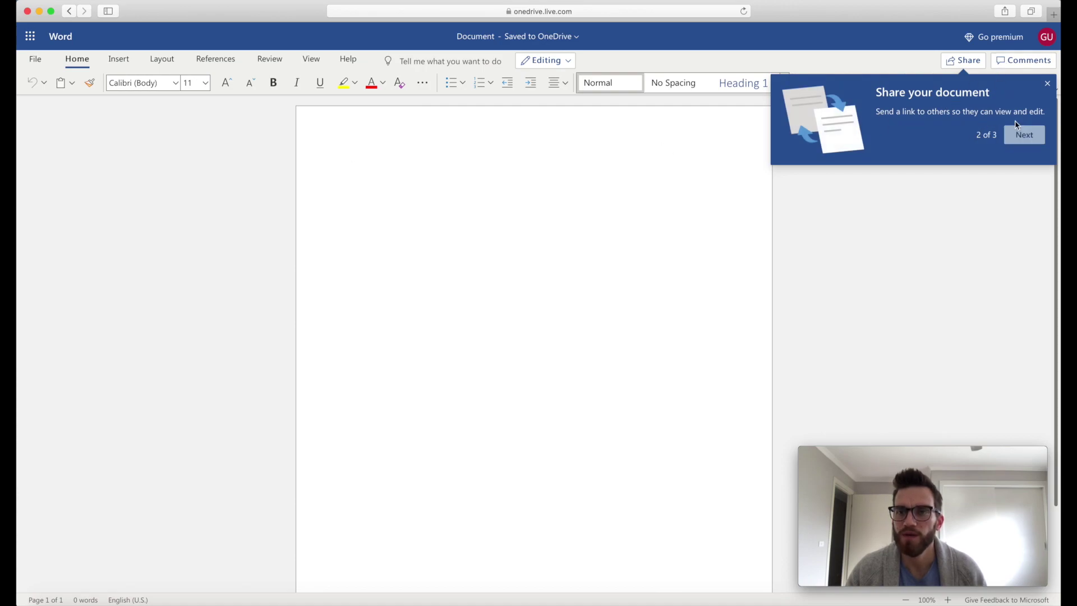
left_click(1046, 84)
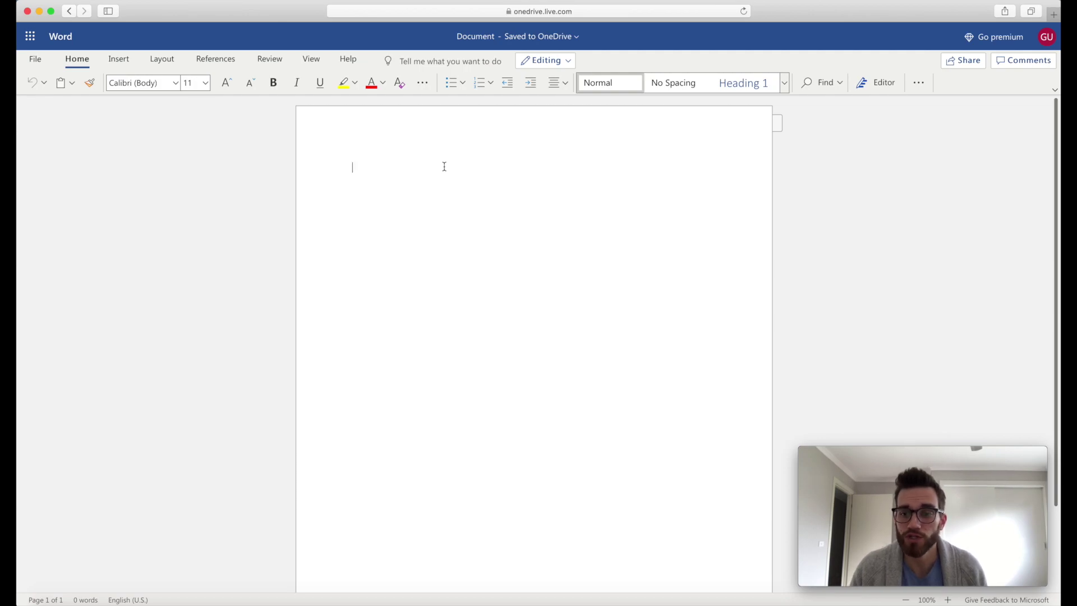
Switch to Excel from the app launcher and create a new blank workbook.
left_click(30, 37)
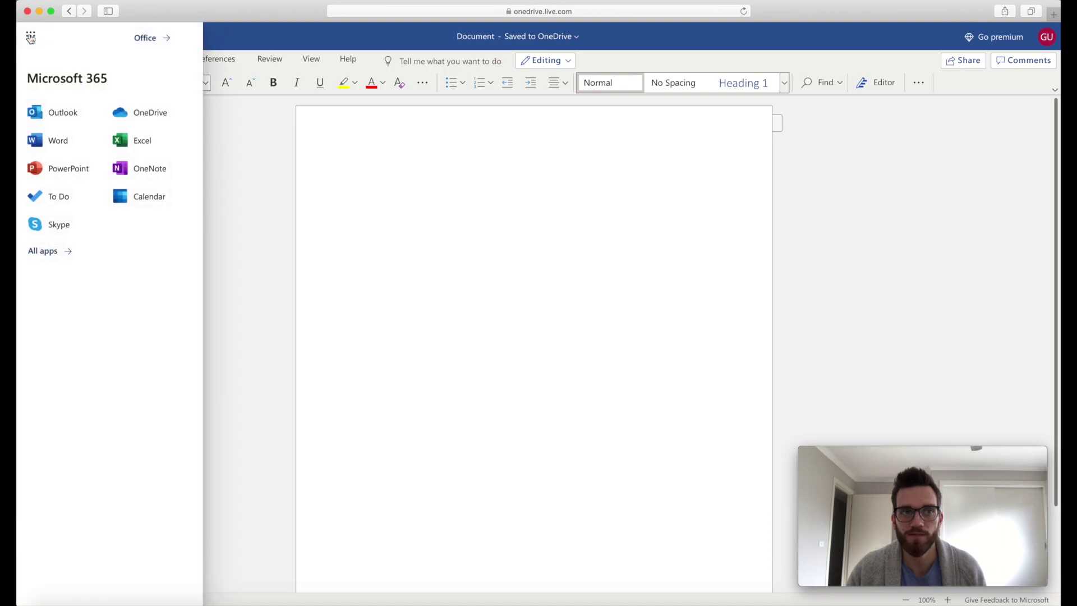
left_click(150, 148)
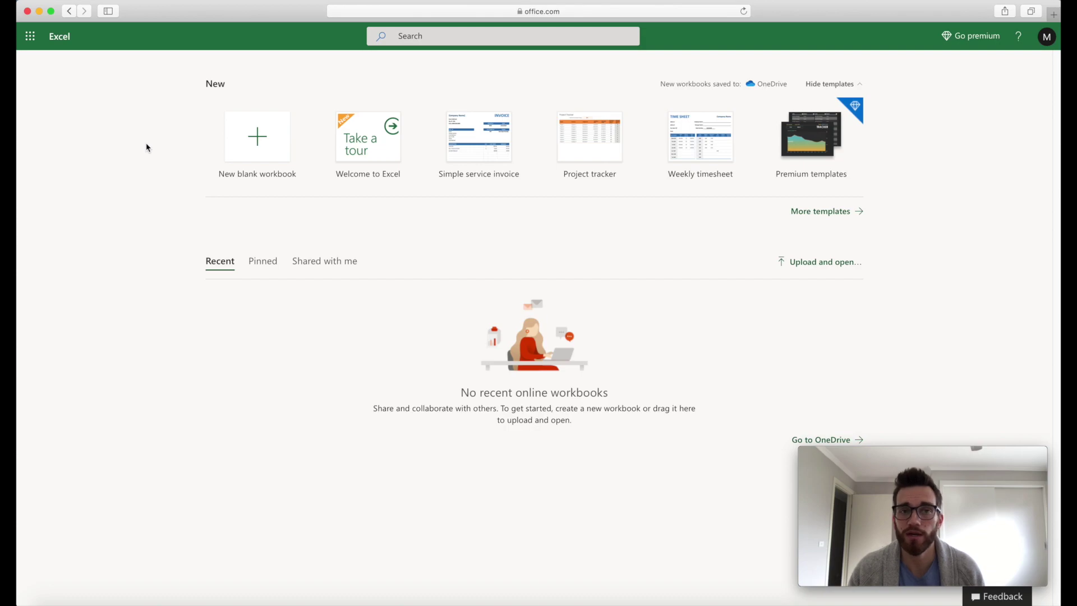
left_click(246, 148)
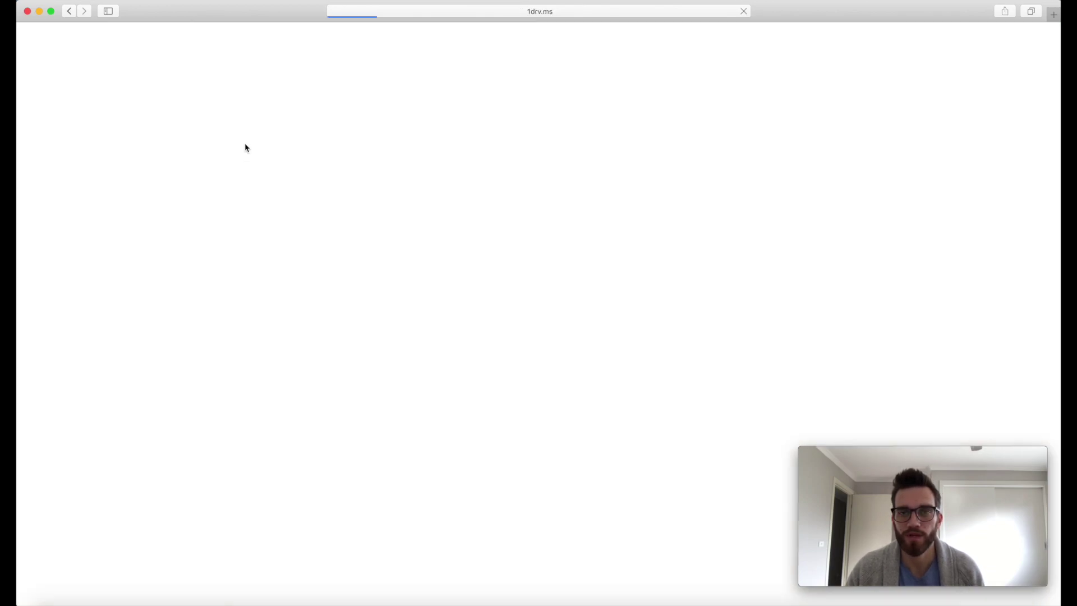